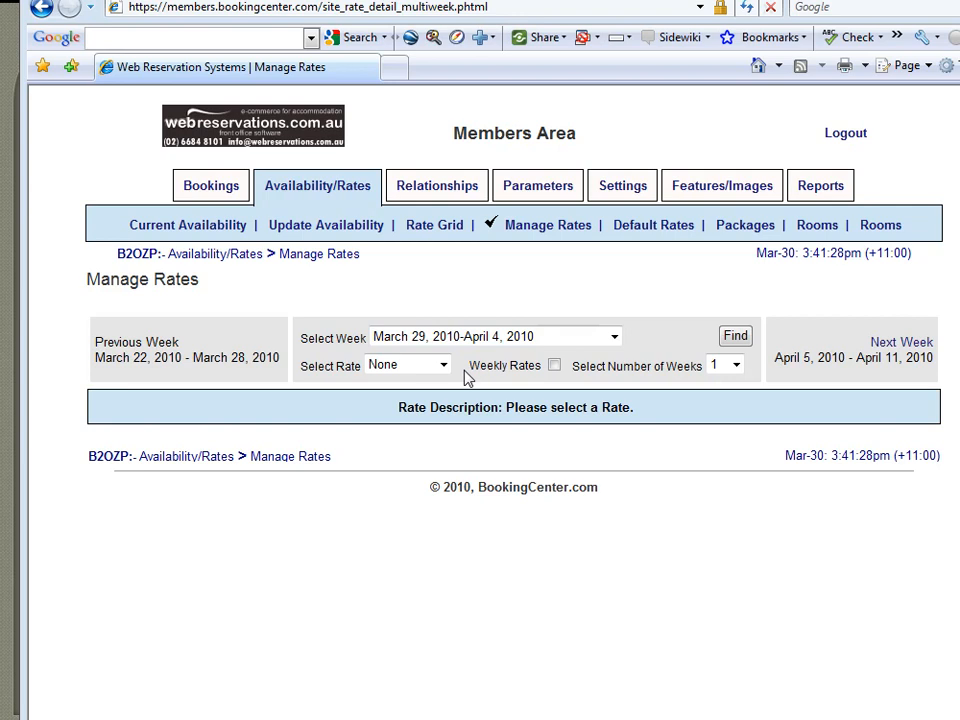
- Load the daily rates for the DBL rate over 57 weeks starting with the week of March 29, 2010
left_click(442, 367)
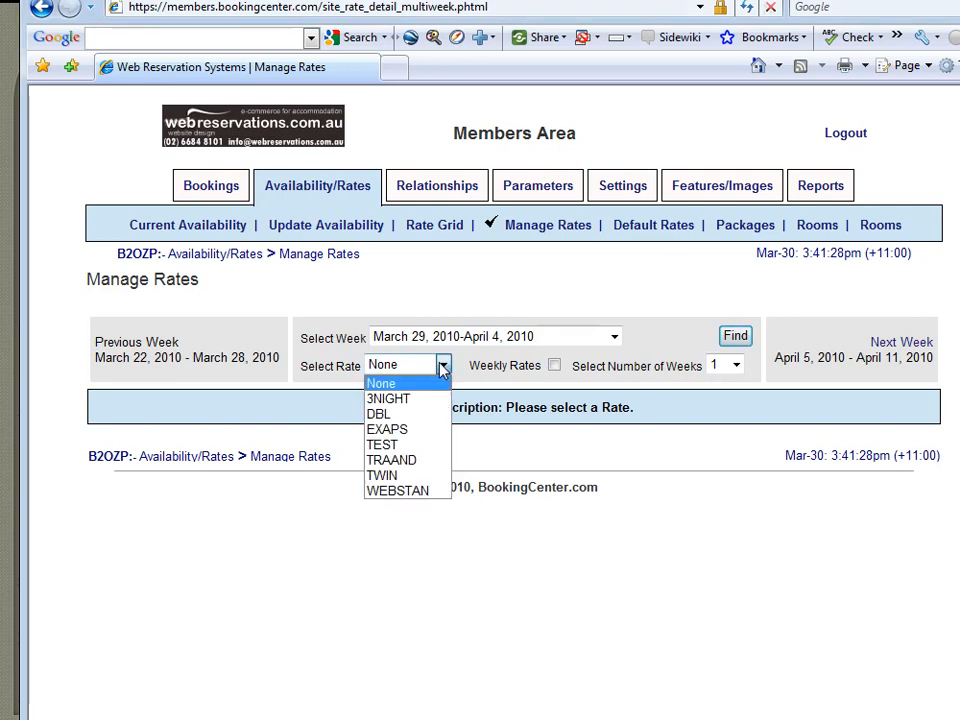
left_click(408, 411)
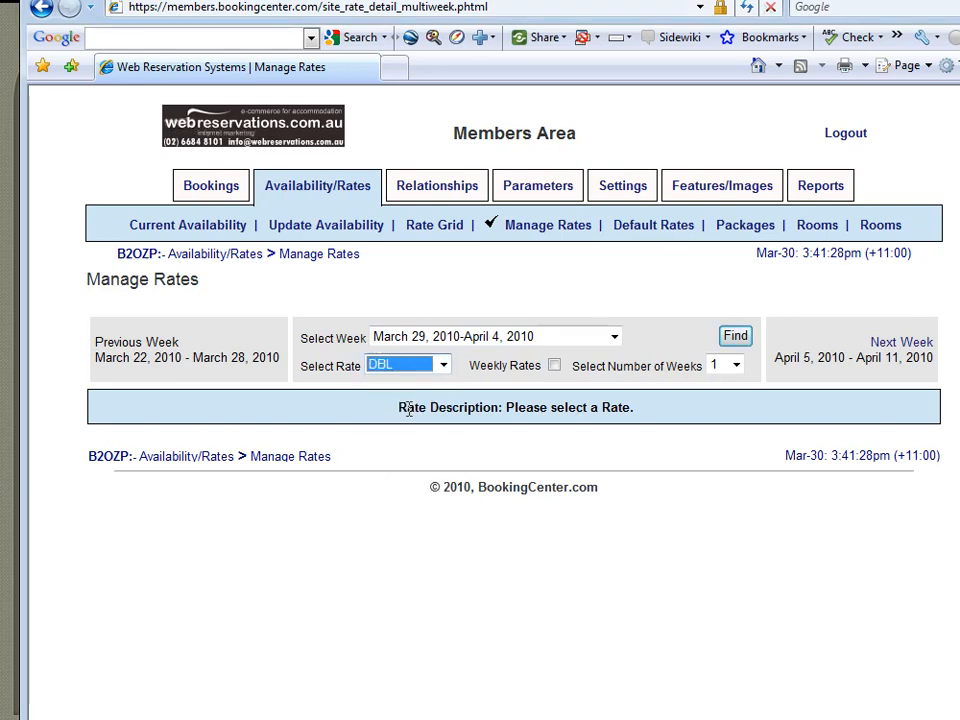
left_click(736, 366)
left_click_drag(738, 403, 735, 718)
left_click(716, 718)
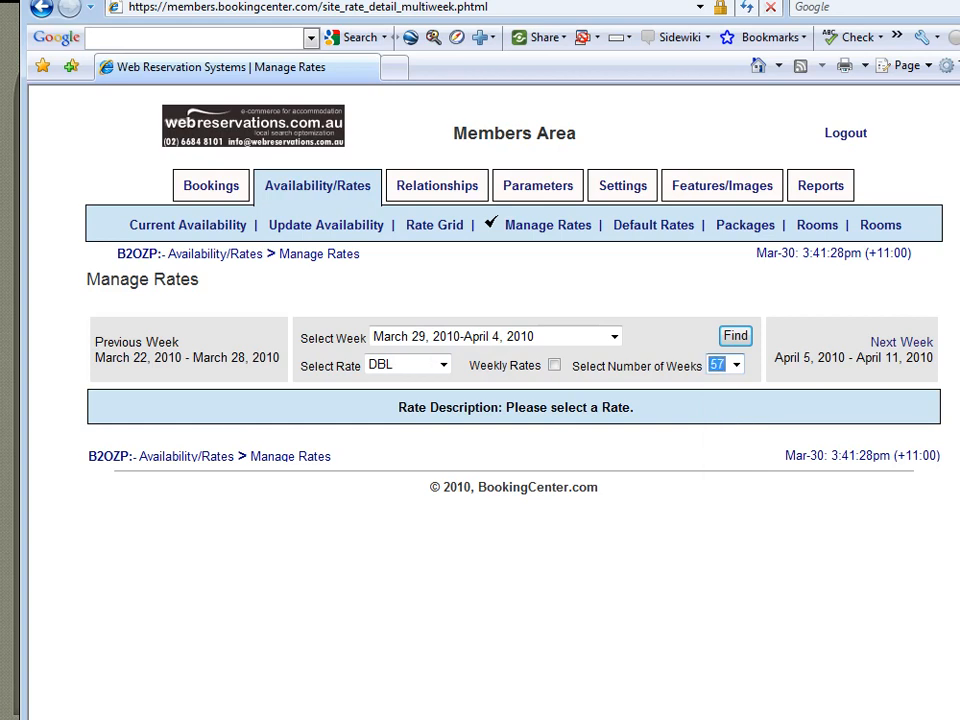
left_click(742, 334)
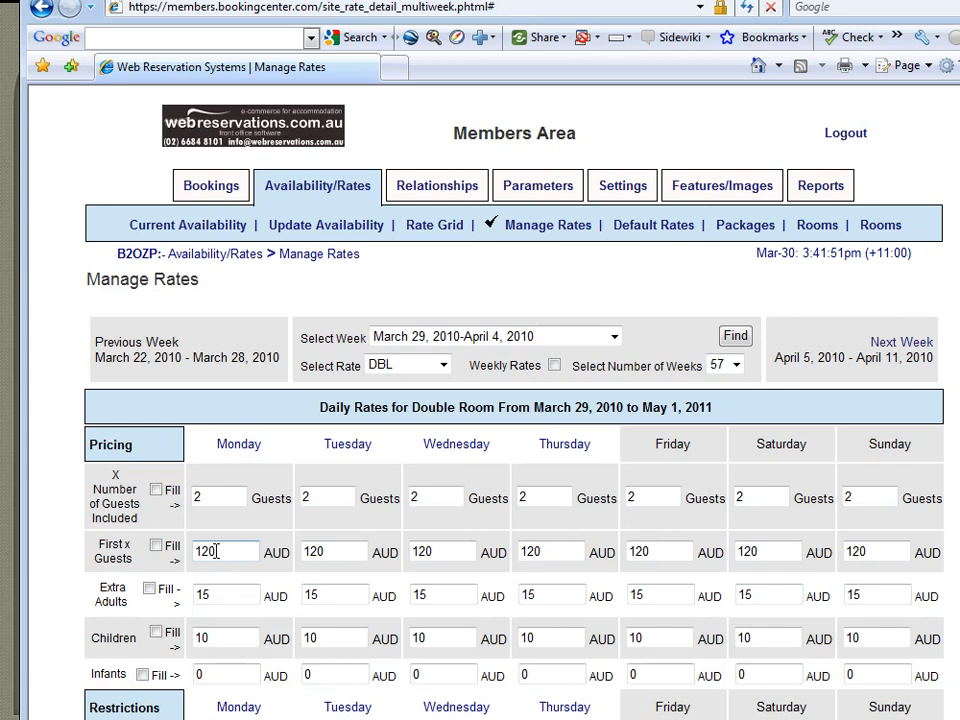
- Set the First x Guests price to 125 AUD, filled across every day of the week, and save the rates
left_click(156, 546)
left_click(227, 551)
left_click_drag(227, 551, 192, 552)
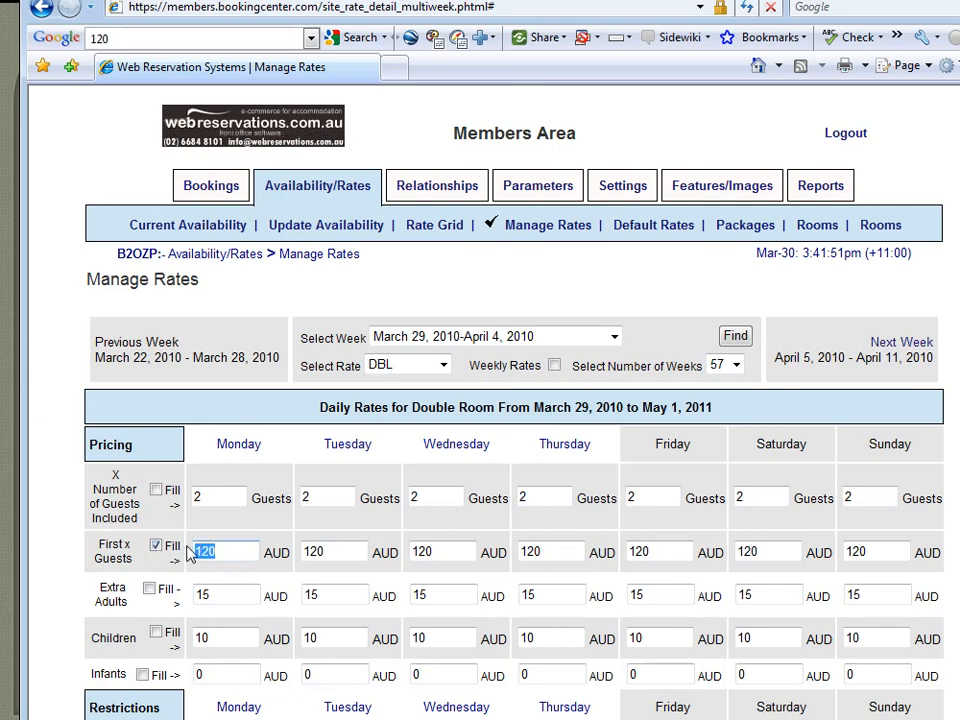
type("125")
key("Tab")
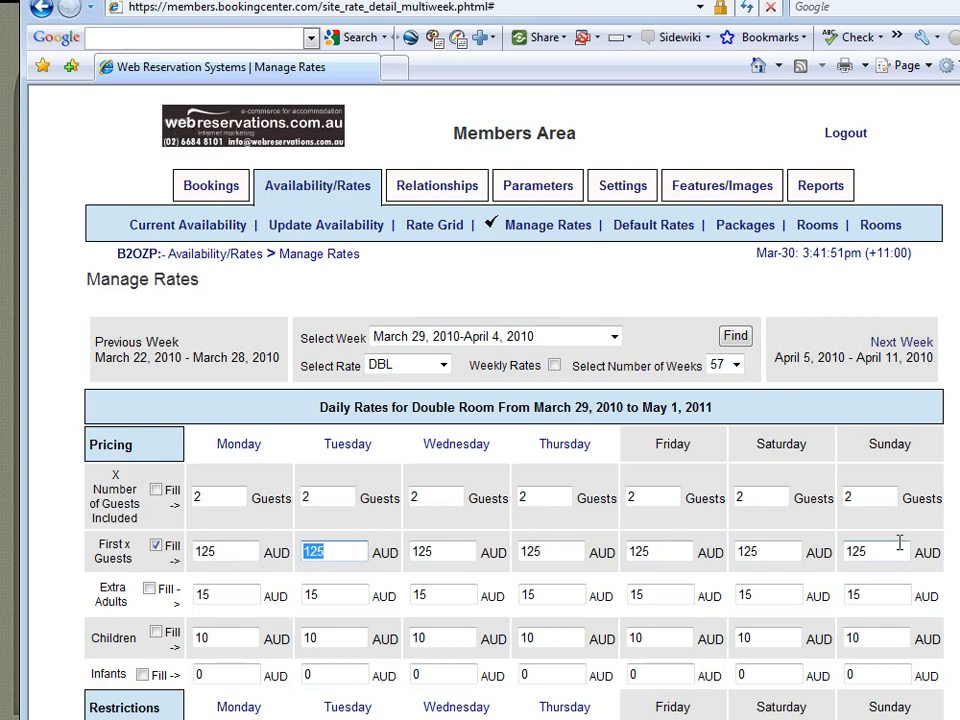
scroll(912, 562, "down", 4)
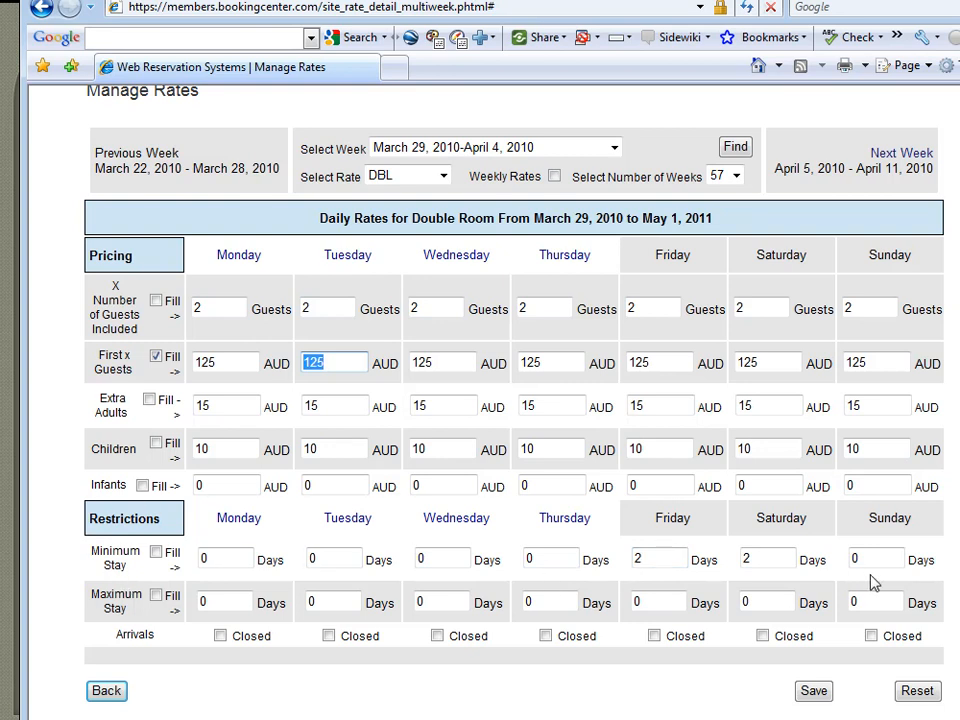
left_click(813, 692)
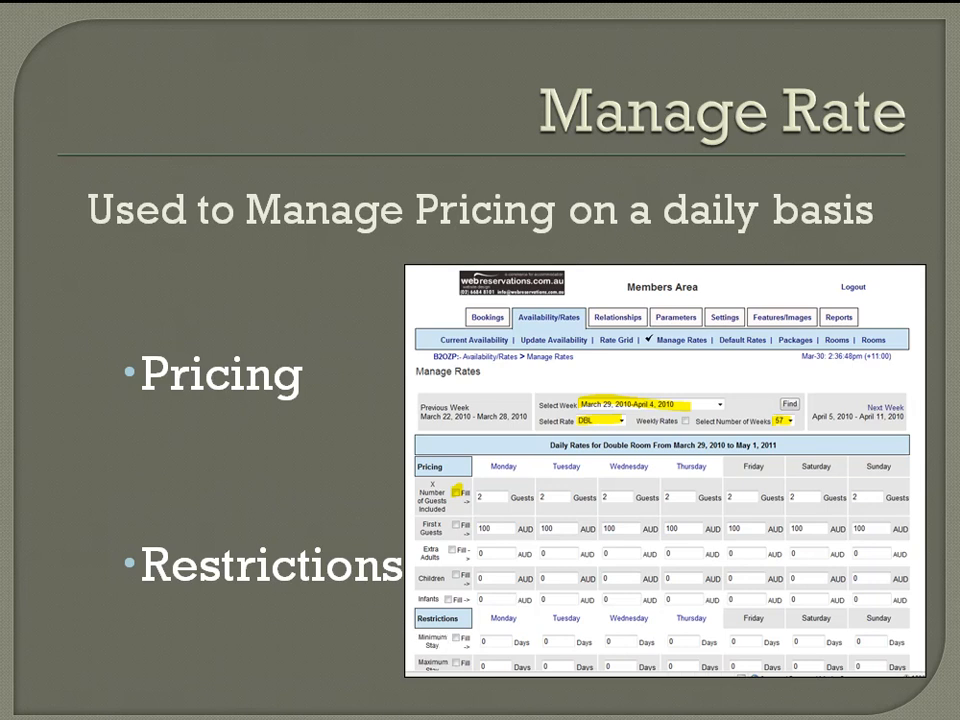
key("Right")
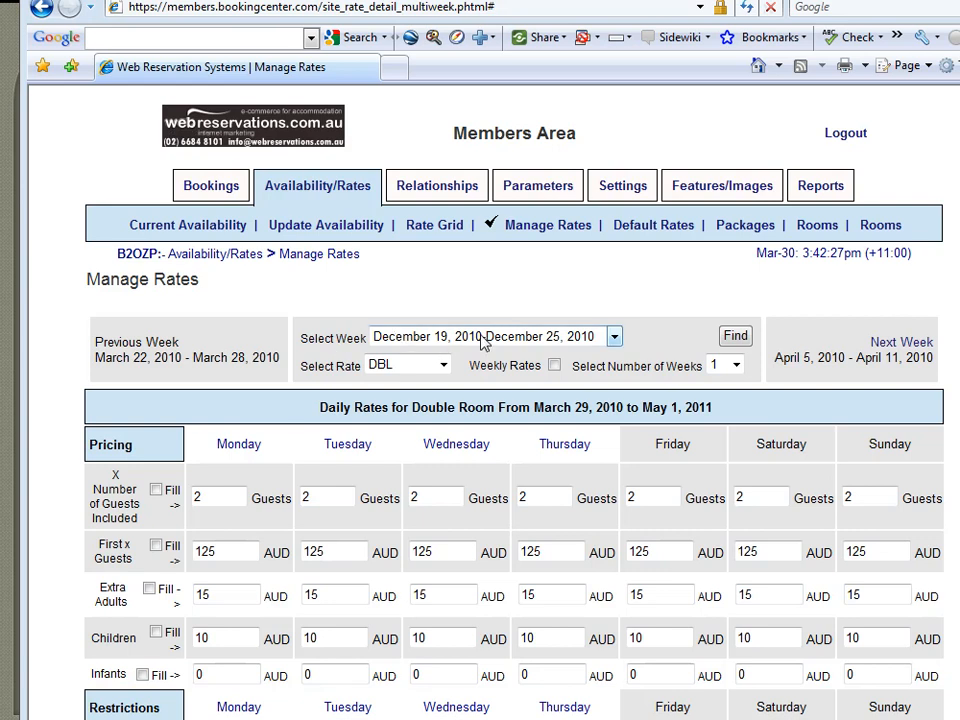
- Load the DBL daily rates for the single week December 19, 2010 to December 25, 2010
left_click(612, 340)
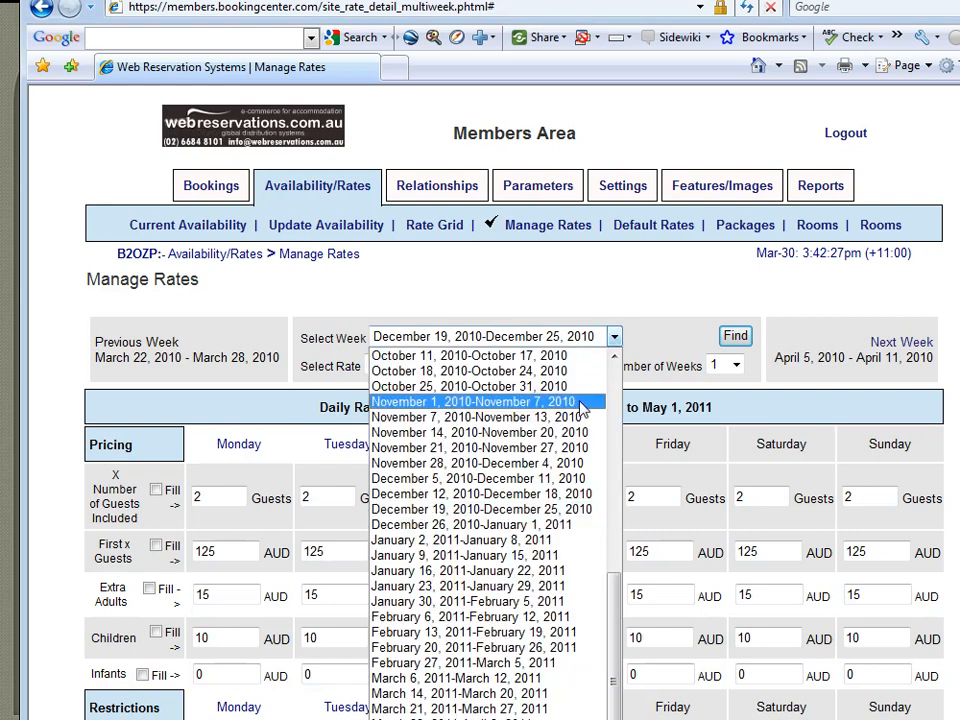
left_click(510, 514)
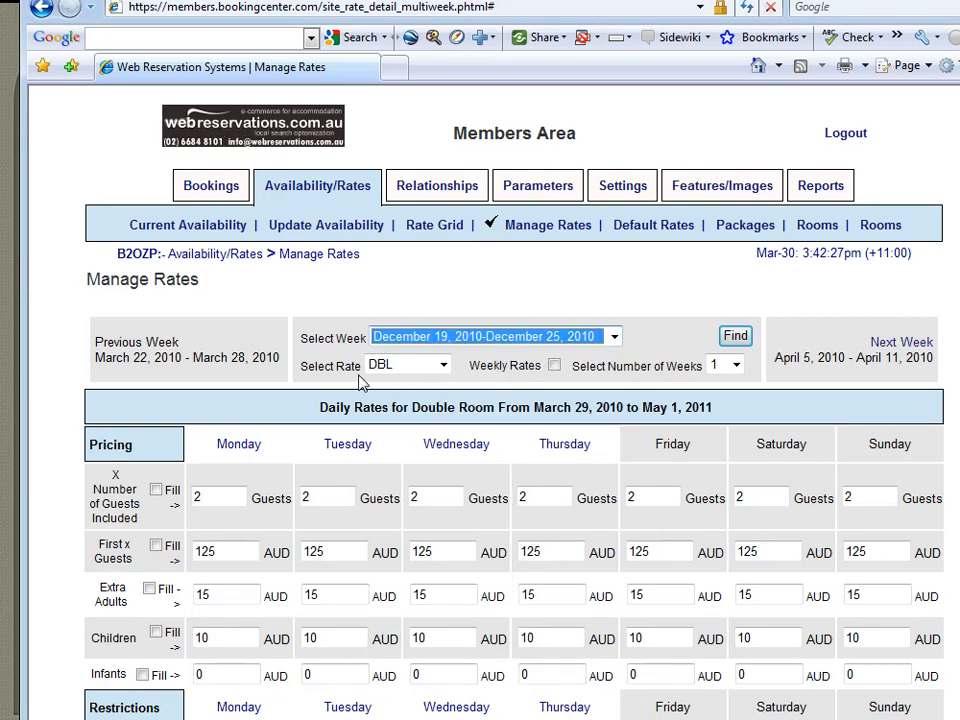
left_click(736, 338)
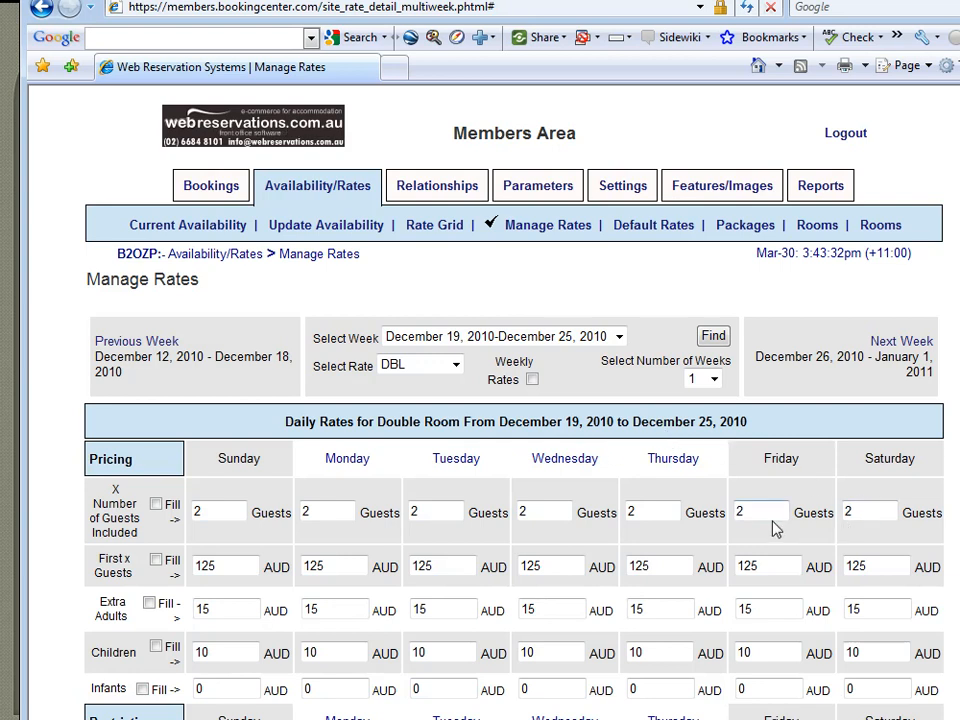
- Set the First x Guests price to 150 AUD for Friday and Saturday of the December 19–25 week
left_click_drag(778, 568, 729, 566)
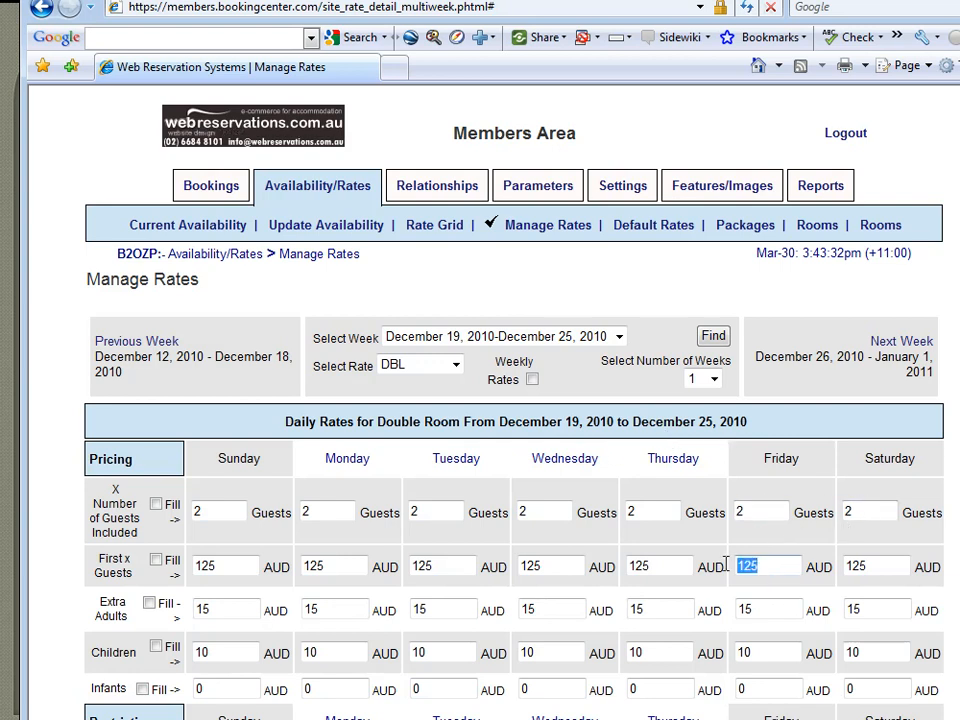
type("150")
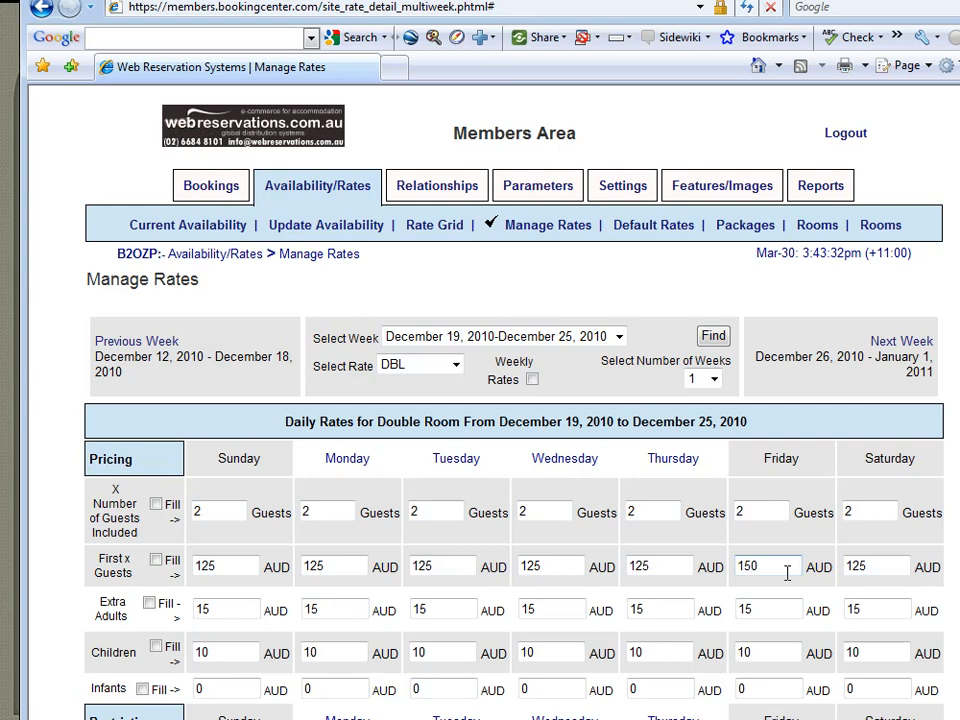
key("Tab")
type("150")
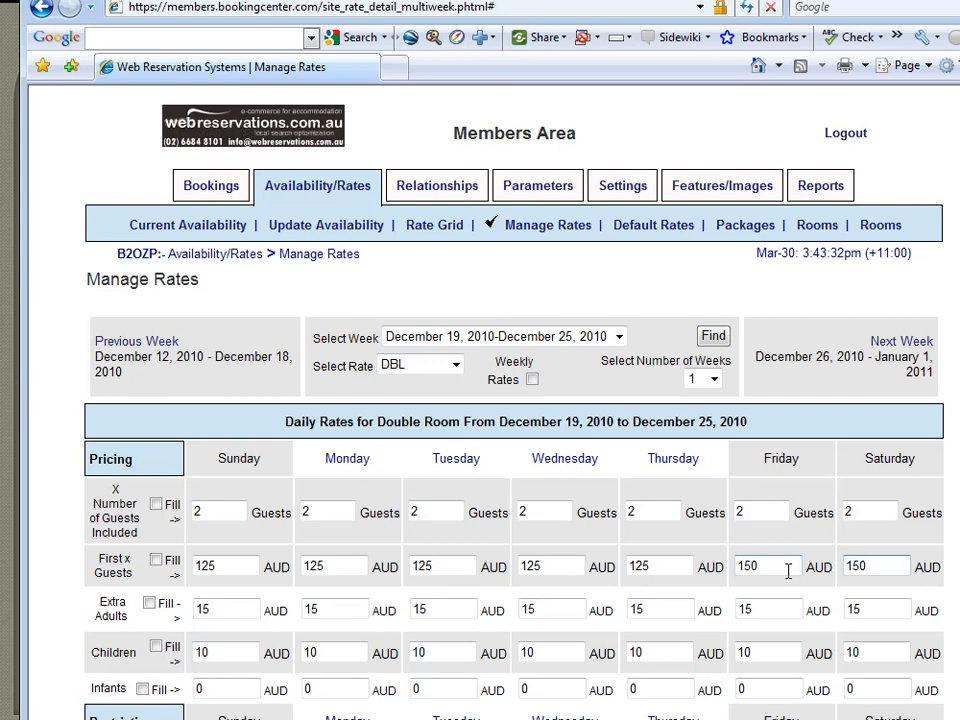
- Restrict Friday and Saturday to a minimum stay of 3 days with Saturday closed to arrivals, and save the rates
scroll(788, 570, "down", 3)
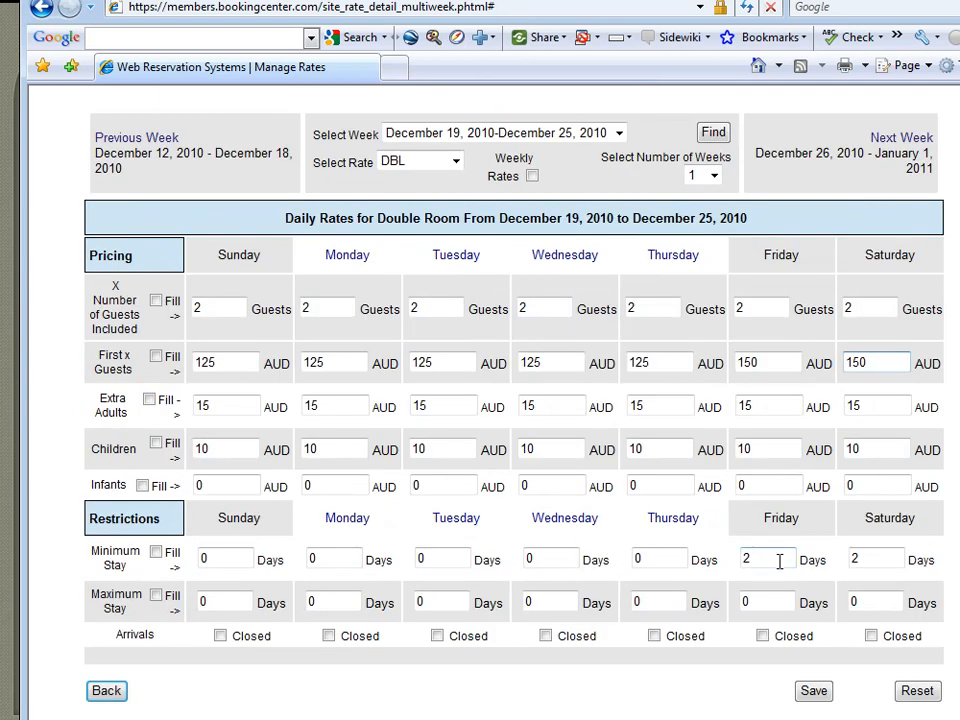
left_click_drag(776, 559, 728, 560)
type("3")
key("Tab")
type("3")
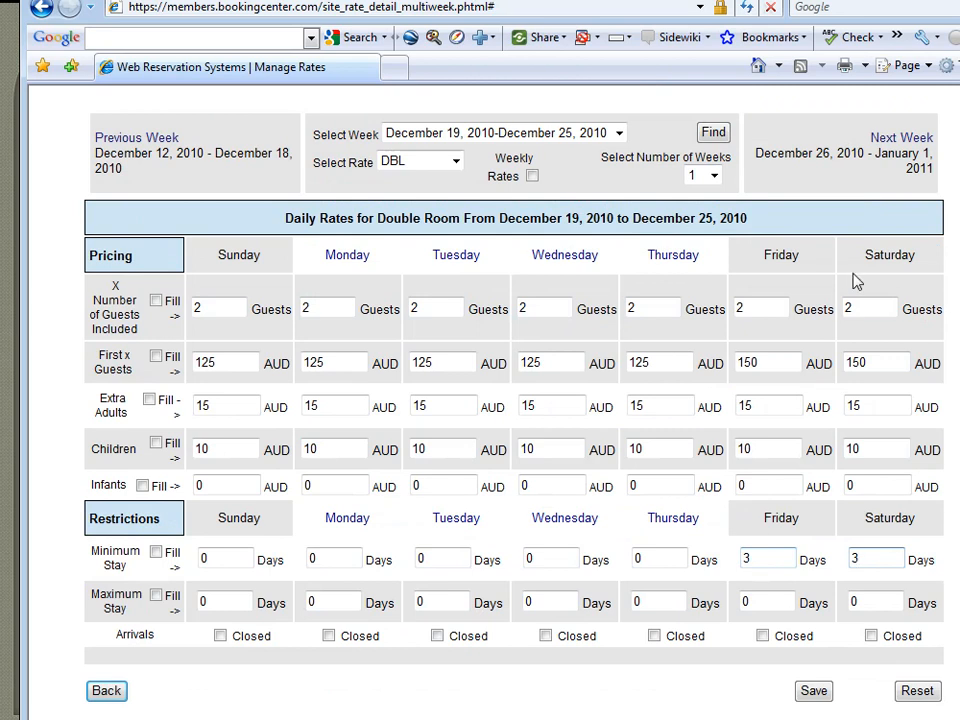
left_click(870, 637)
left_click(818, 694)
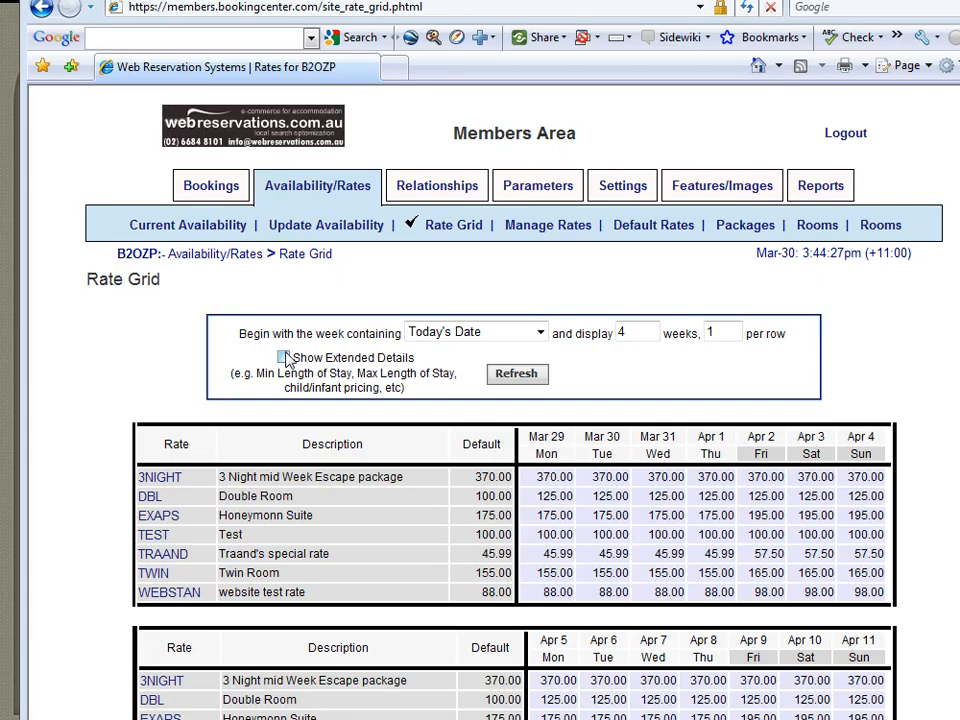
- Refresh the rate grid with extended details shown, beginning with the week containing December 15th 2010
left_click(284, 357)
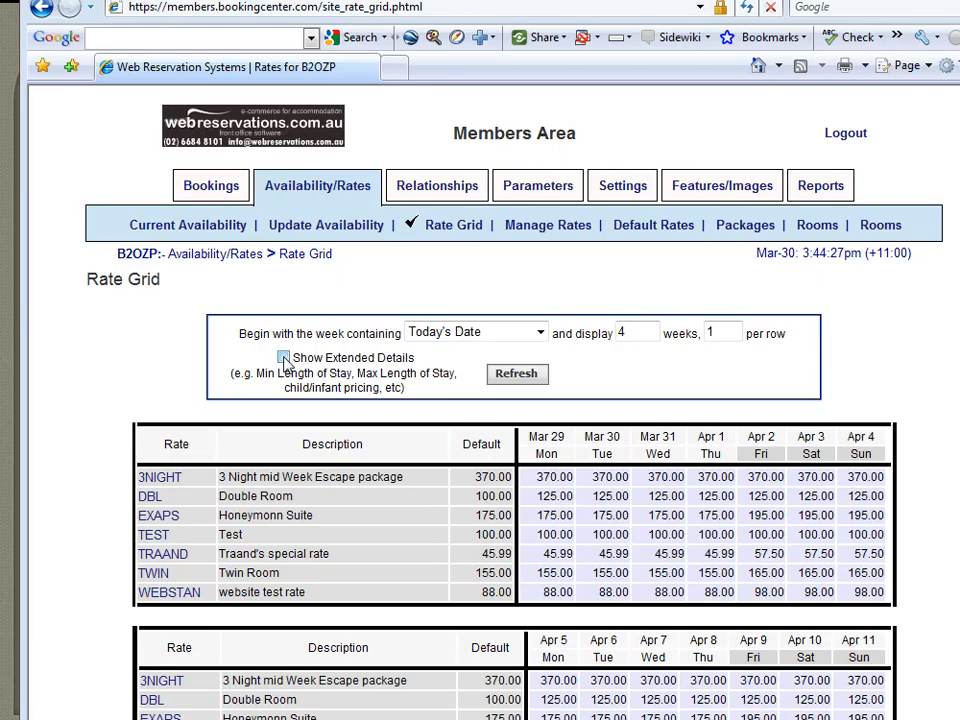
left_click(540, 332)
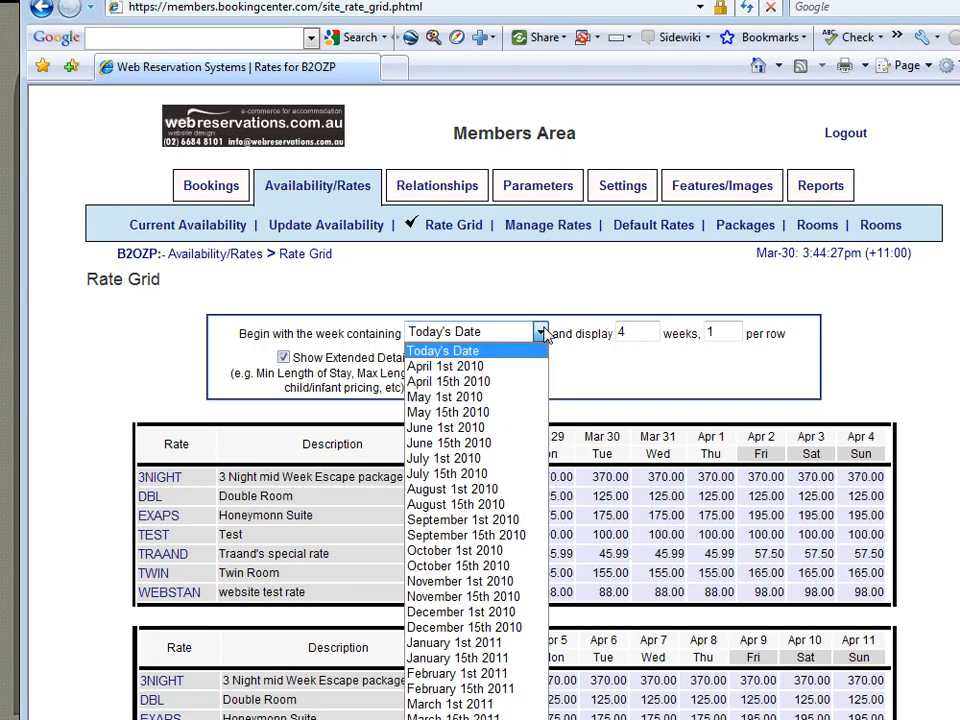
left_click(522, 627)
left_click_drag(645, 332, 608, 337)
left_click(521, 376)
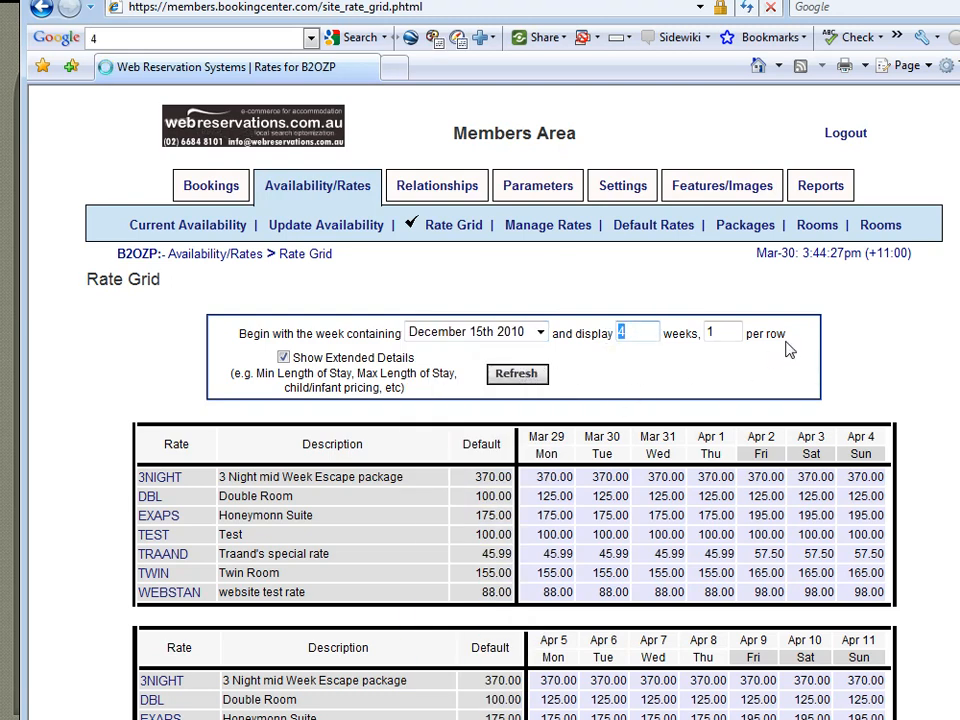
- Examine the Double Room prices, minimum stays and arrival restrictions in the December weeks of the rate grid
scroll(872, 303, "down", 4)
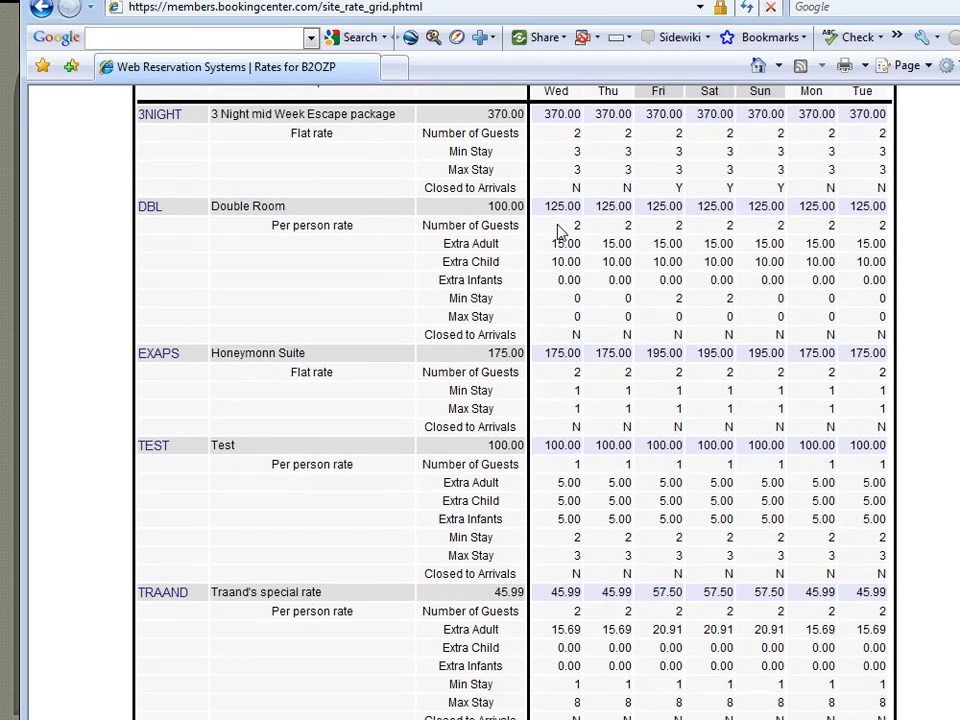
scroll(906, 285, "down", 1)
scroll(908, 300, "down", 8)
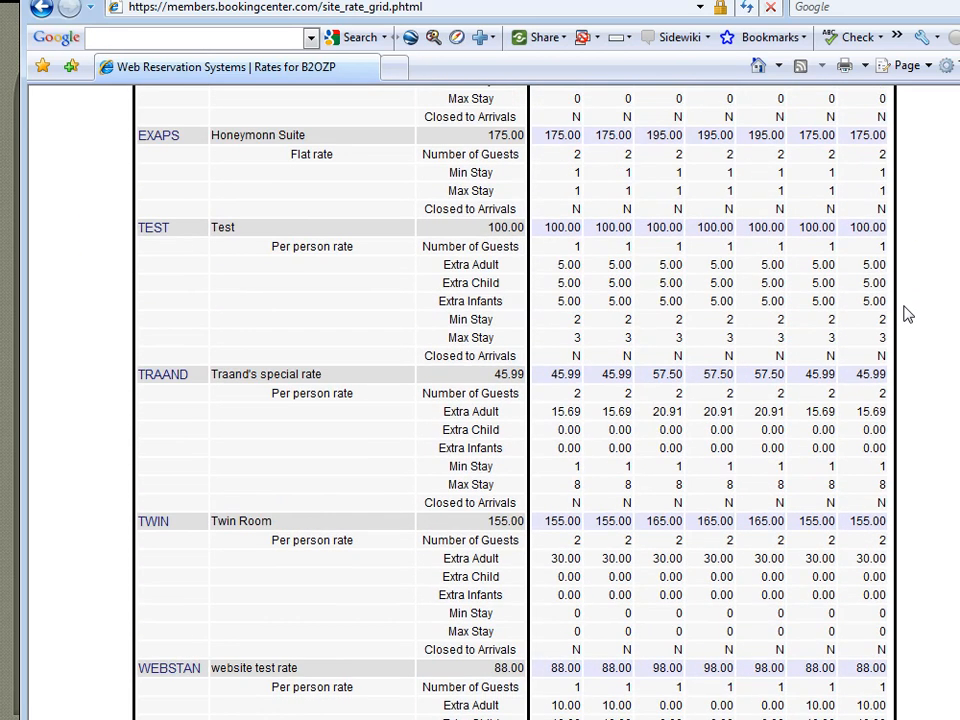